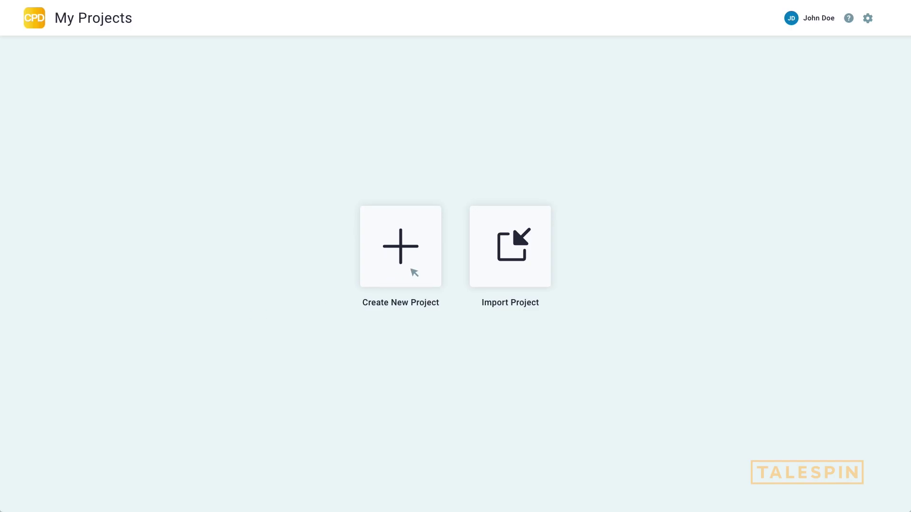
Create a new project named 'Adaptability' from the start screen
left_click(414, 273)
type("Adaptability")
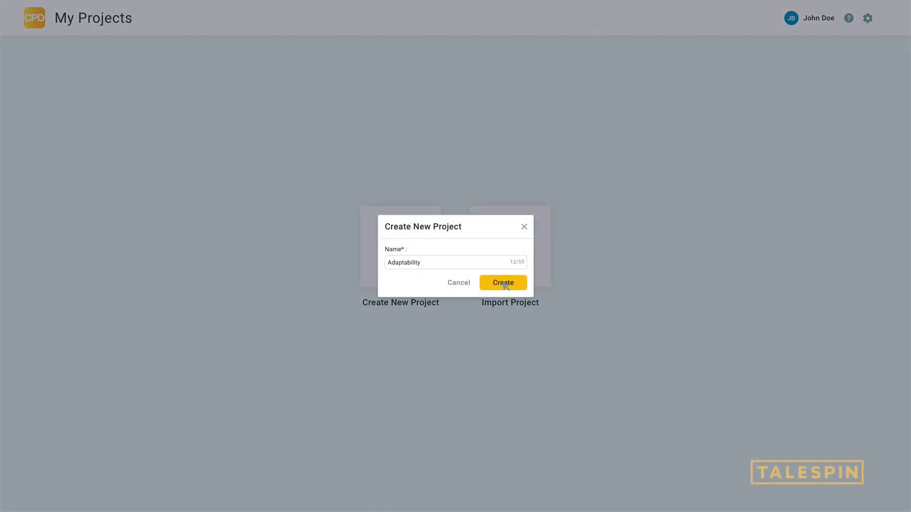
left_click(503, 285)
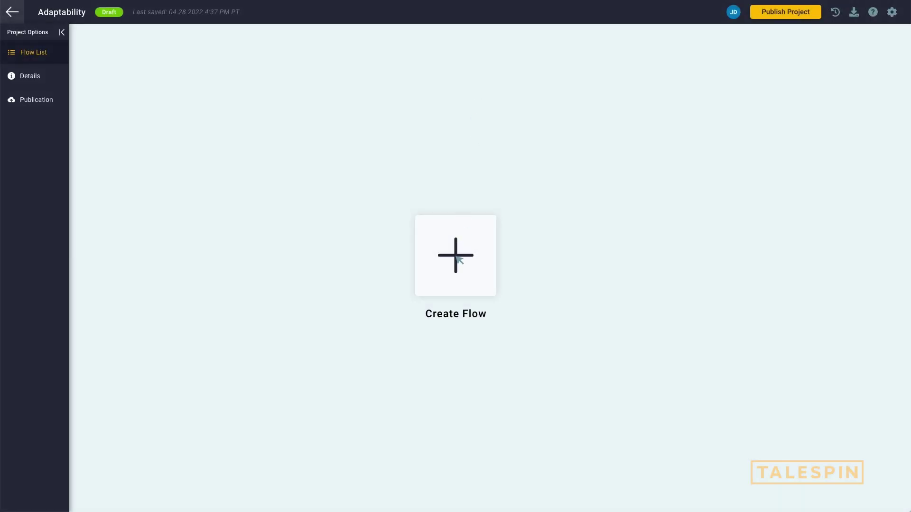
Add an English Lesson flow 'Flow 1' using the Randomization with Compounds template
left_click(459, 261)
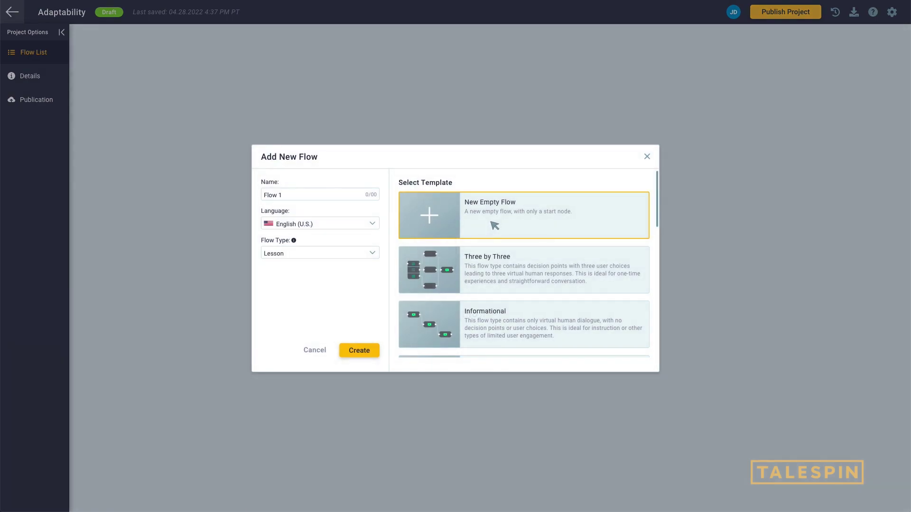
left_click_drag(659, 199, 660, 268)
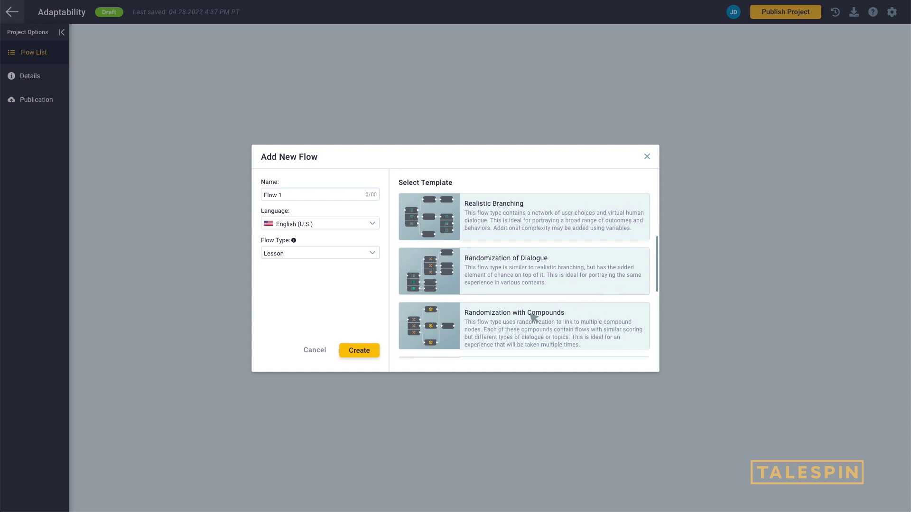
left_click(524, 321)
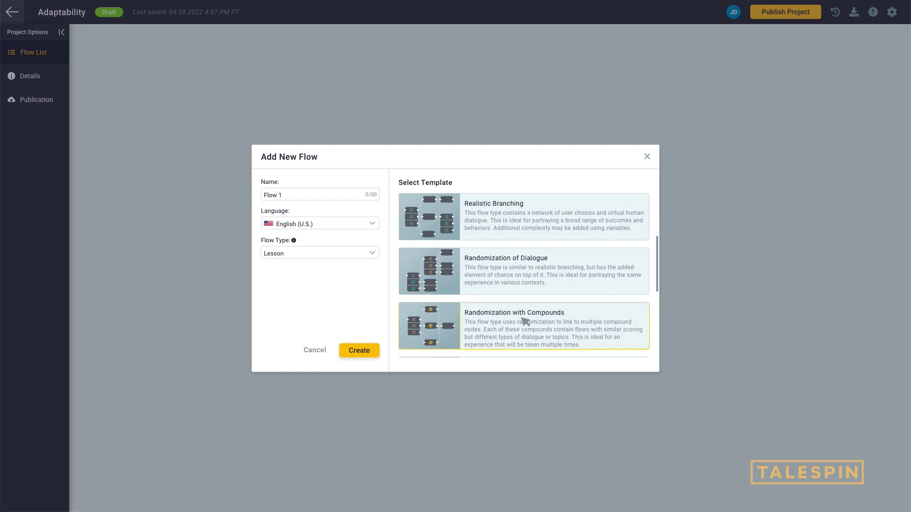
left_click(372, 225)
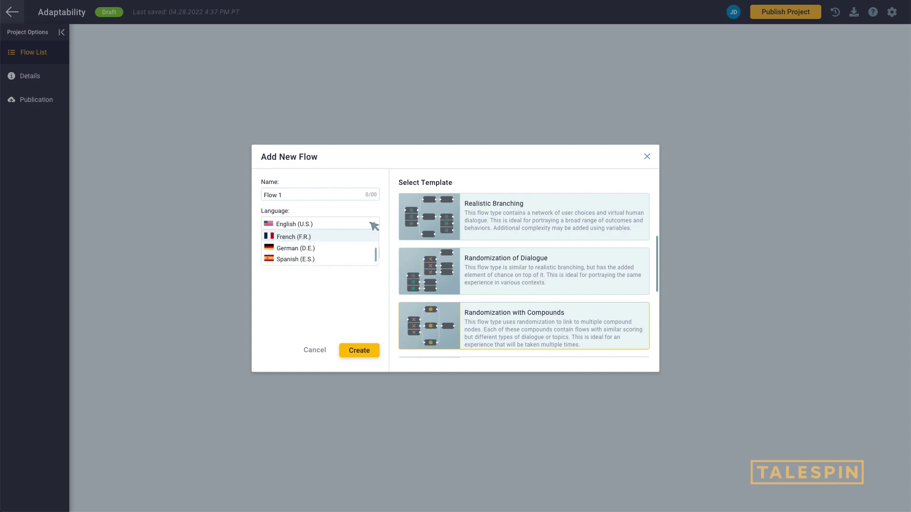
left_click(373, 225)
left_click(373, 255)
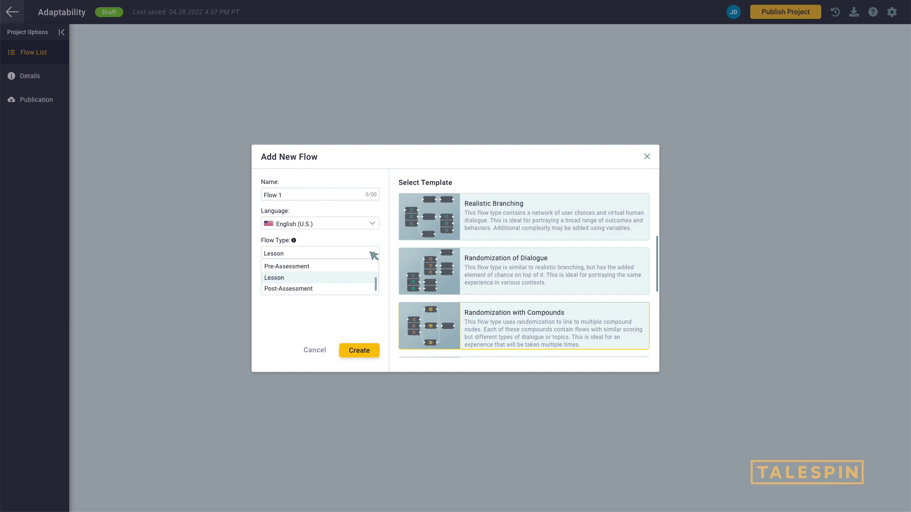
left_click(373, 255)
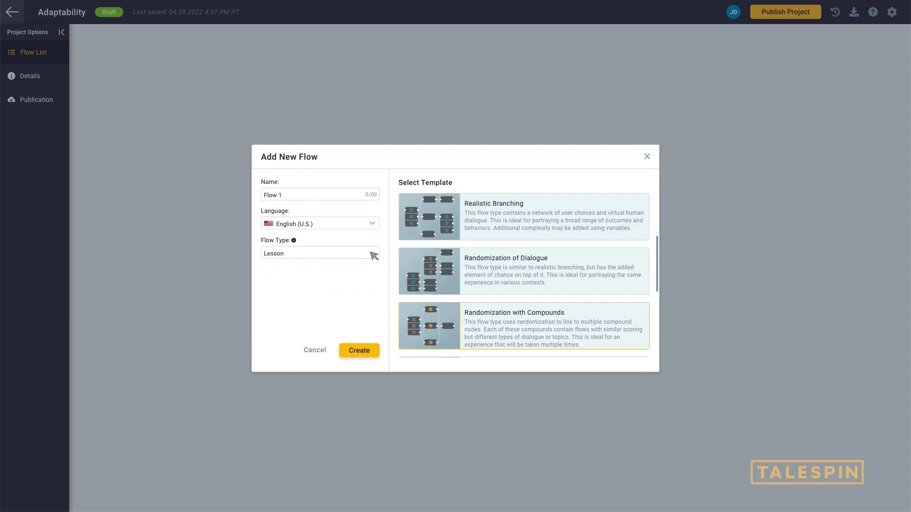
left_click(364, 353)
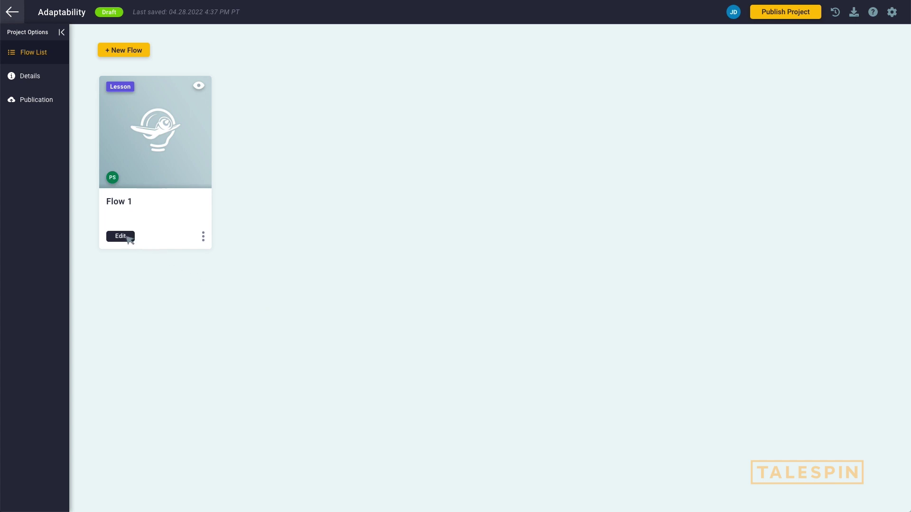
Open the Flow 1 settings for editing
left_click(130, 240)
type("Part One: Engagement")
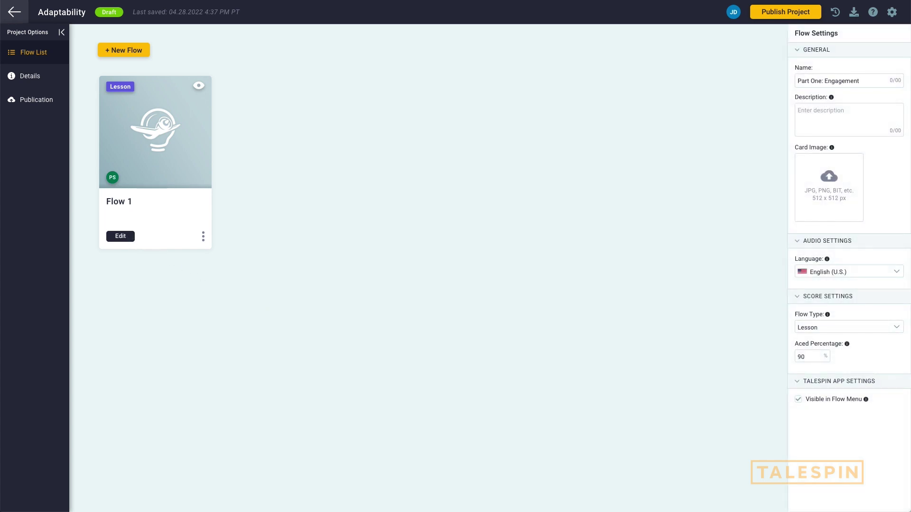
type("The learner's goal is to have a virtual discussion with a key team member to present the new tool mandate.")
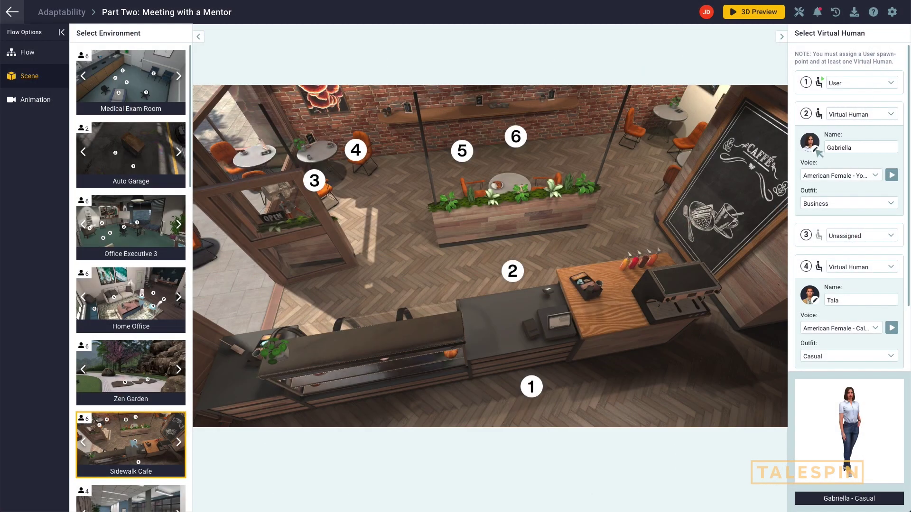
Change the scene's virtual human face to Khalil
left_click(819, 152)
left_click(860, 235)
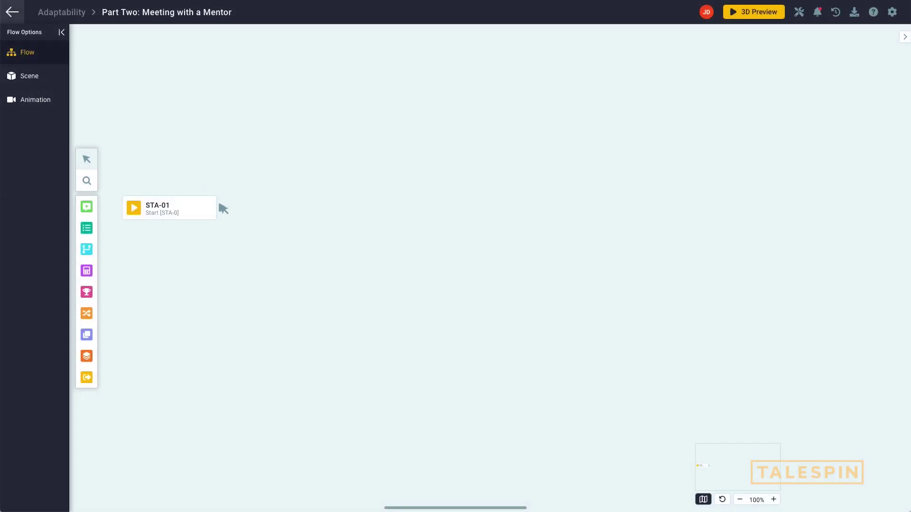
Add dialogue node DIA-01 after the start node, then add a node following it
left_click(224, 210)
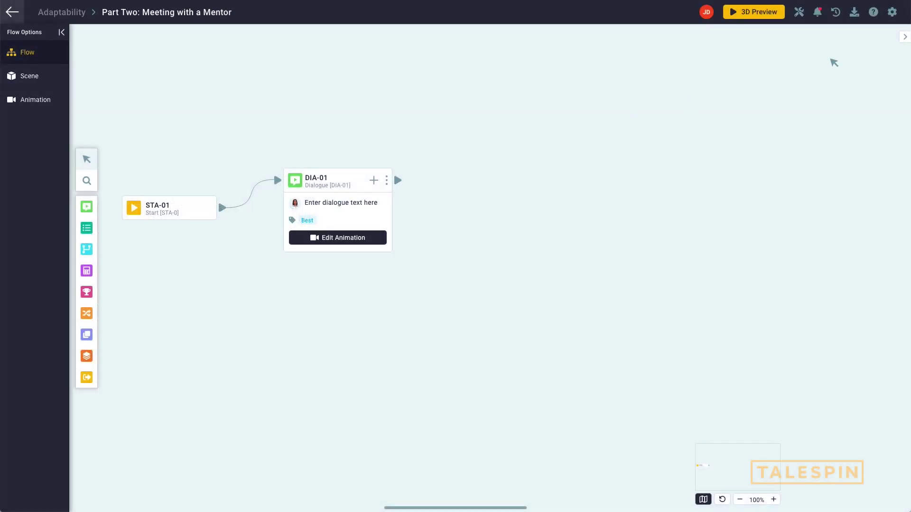
left_click(906, 41)
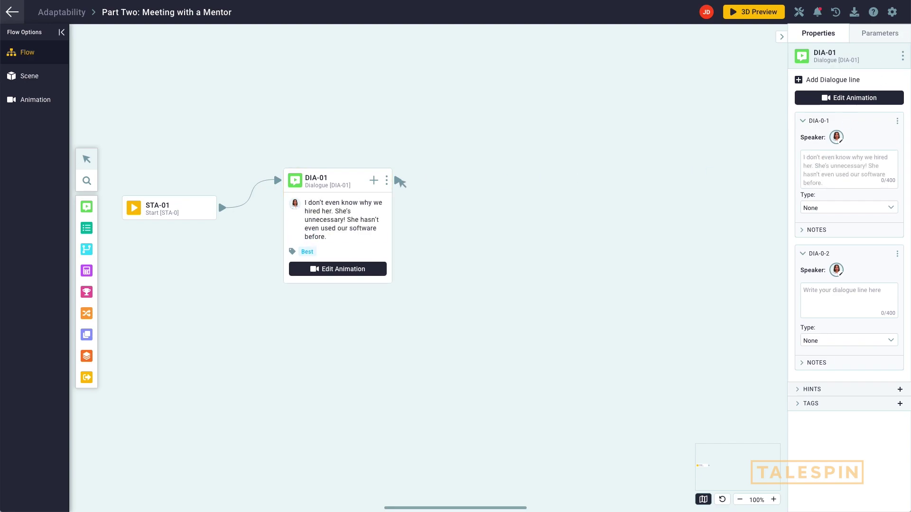
left_click(399, 181)
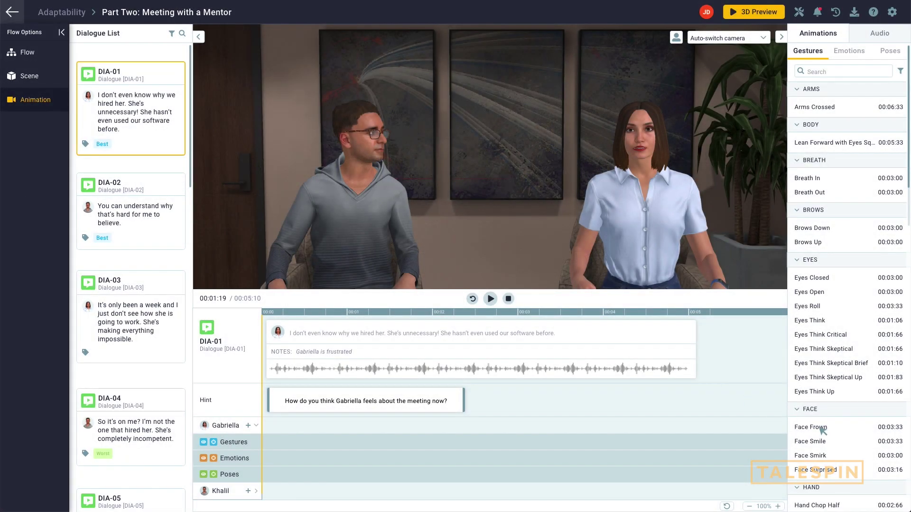
Give Gabriella Face Frown, Angry and Slouch animations, moving Face Frown and Slouch later
double_click(823, 430)
left_click(850, 52)
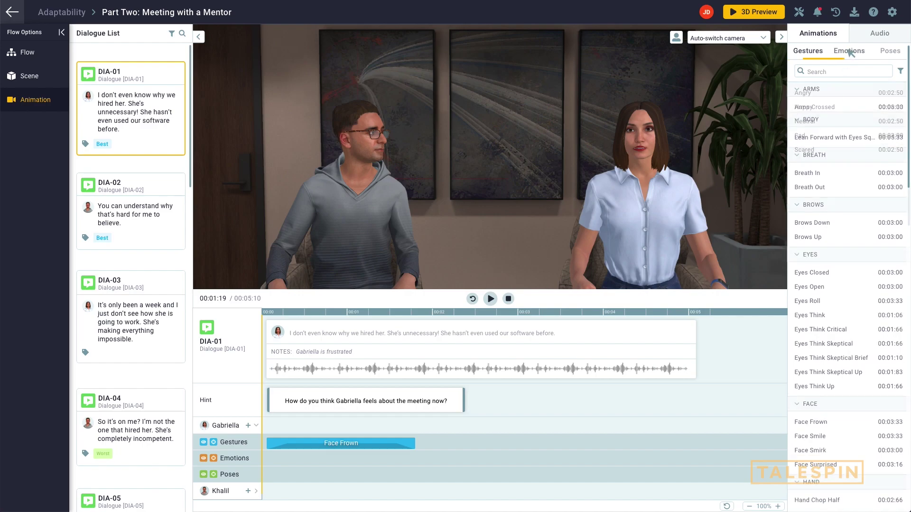
double_click(805, 93)
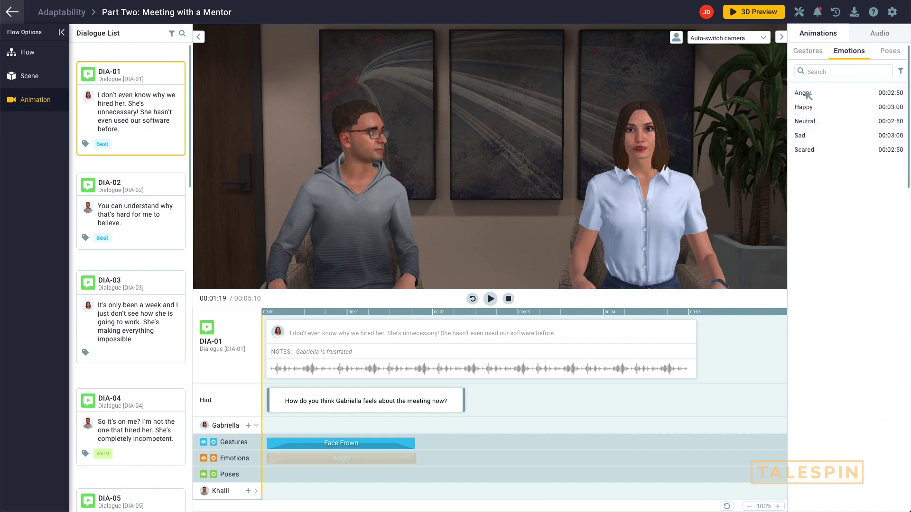
left_click(891, 53)
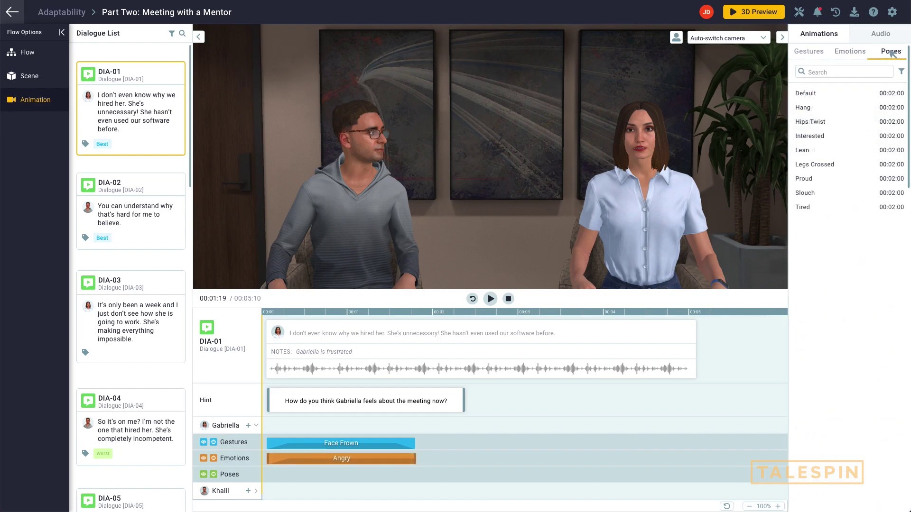
double_click(812, 194)
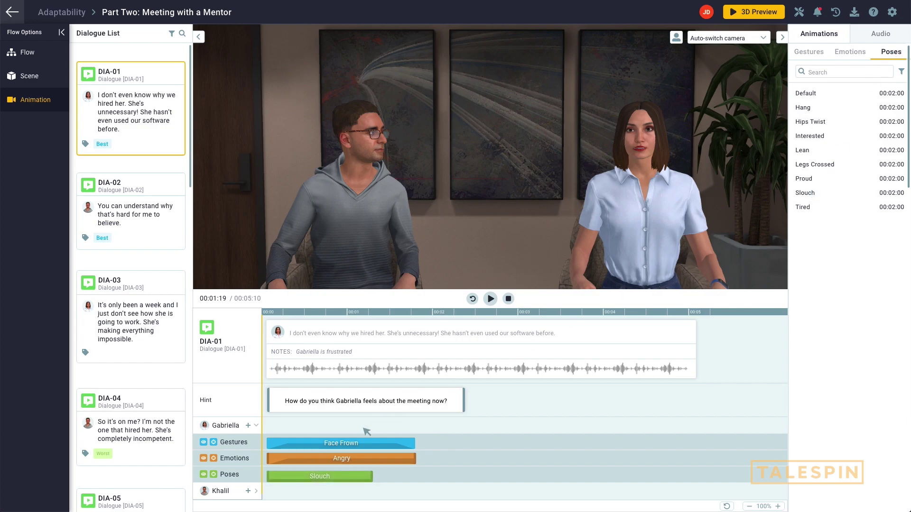
left_click_drag(348, 443, 459, 443)
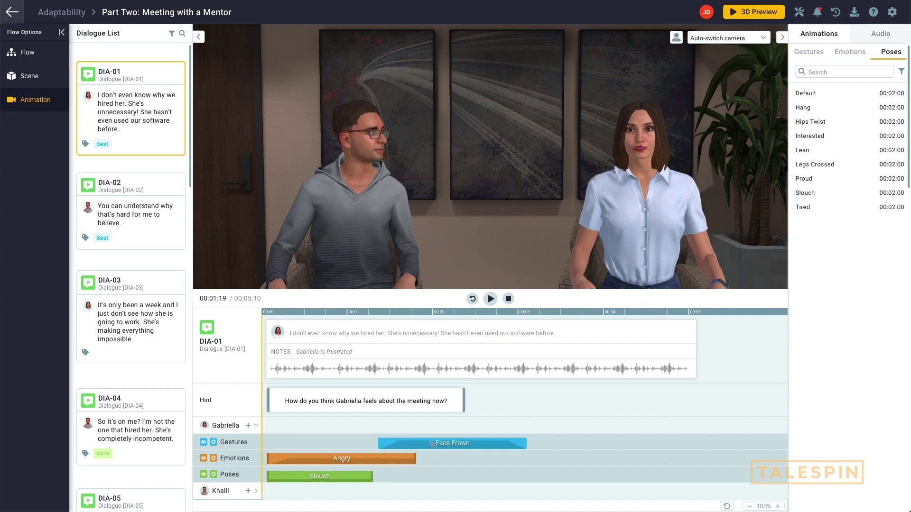
left_click_drag(321, 481, 606, 481)
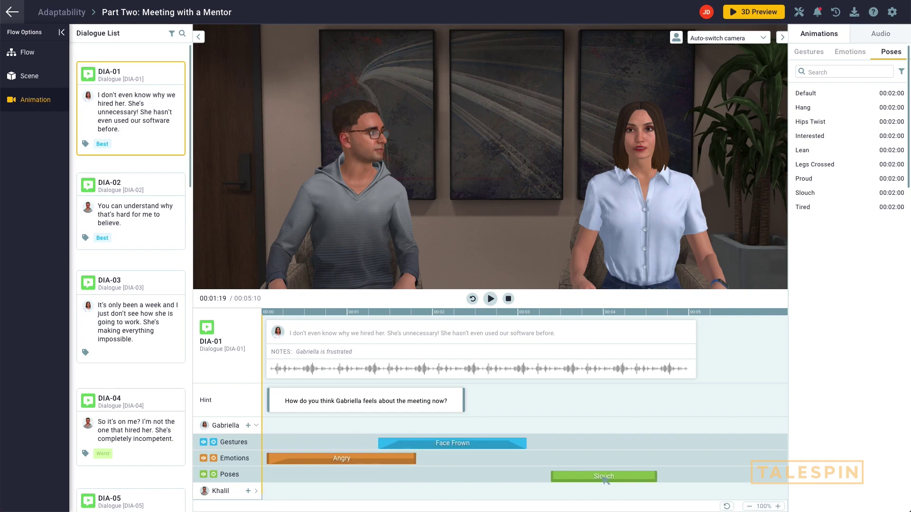